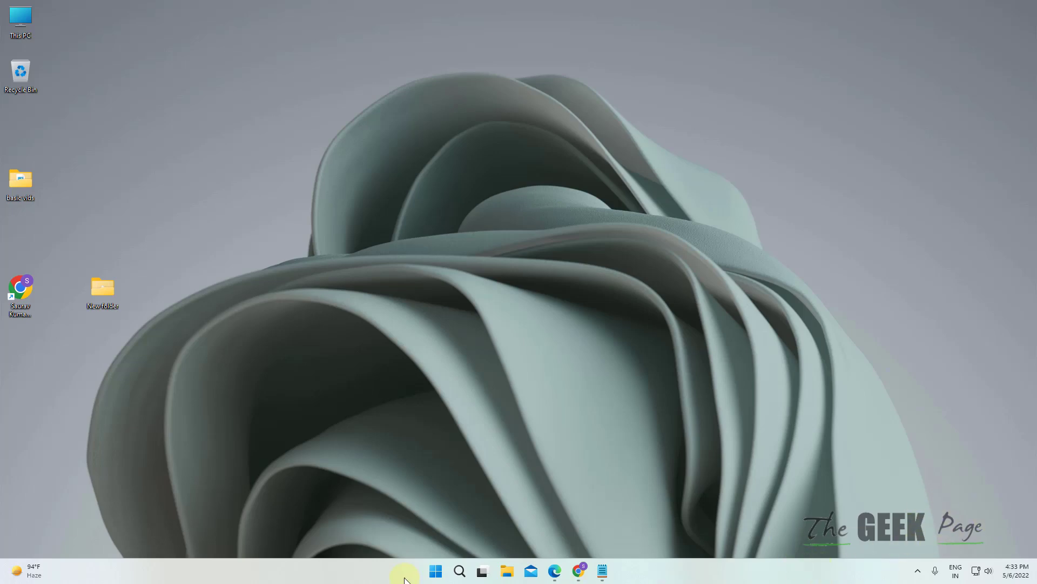
# Launch Command Prompt as administrator from Start search, then switch to the Notepad note.
pyautogui.click(435, 570)
pyautogui.write('co')
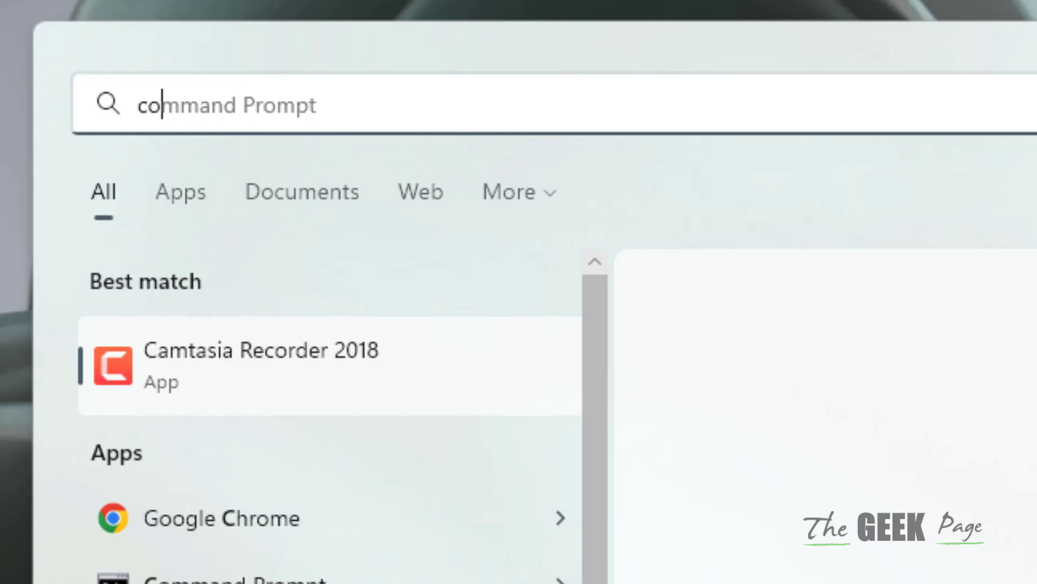
pyautogui.write('mmand')
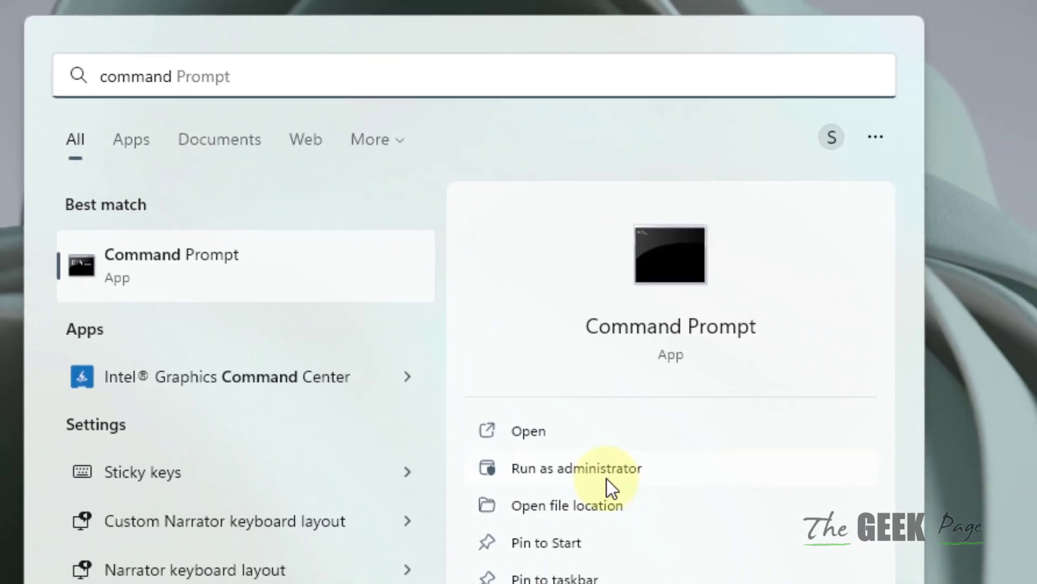
pyautogui.click(607, 479)
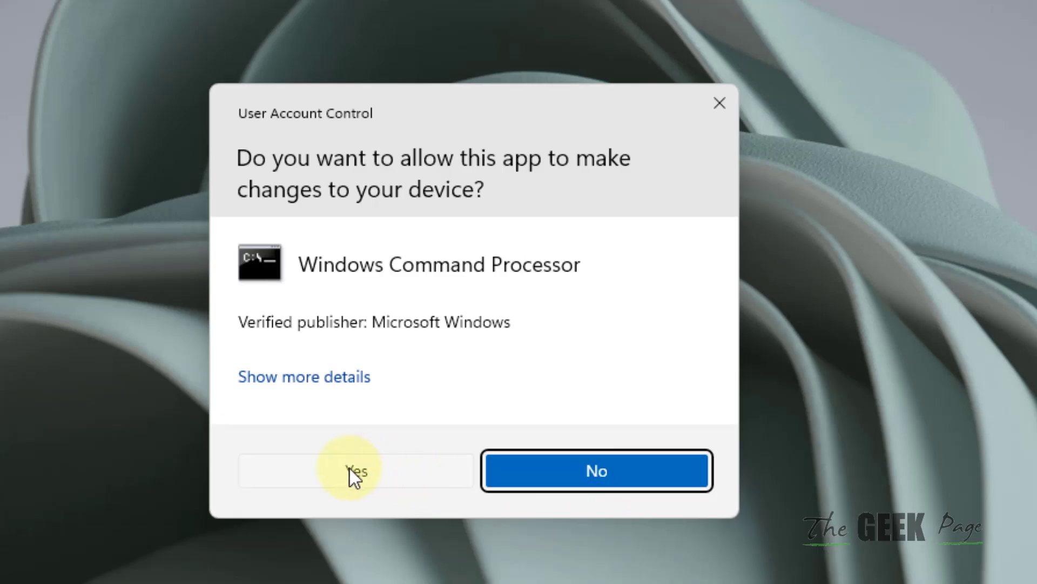
pyautogui.click(349, 470)
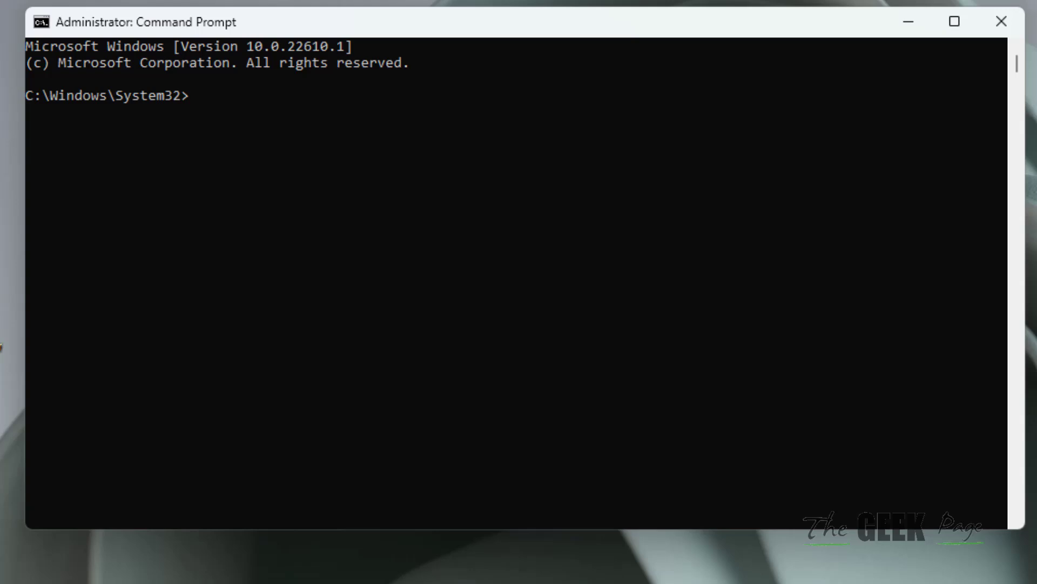
pyautogui.hotkey('alt', 'Tab')
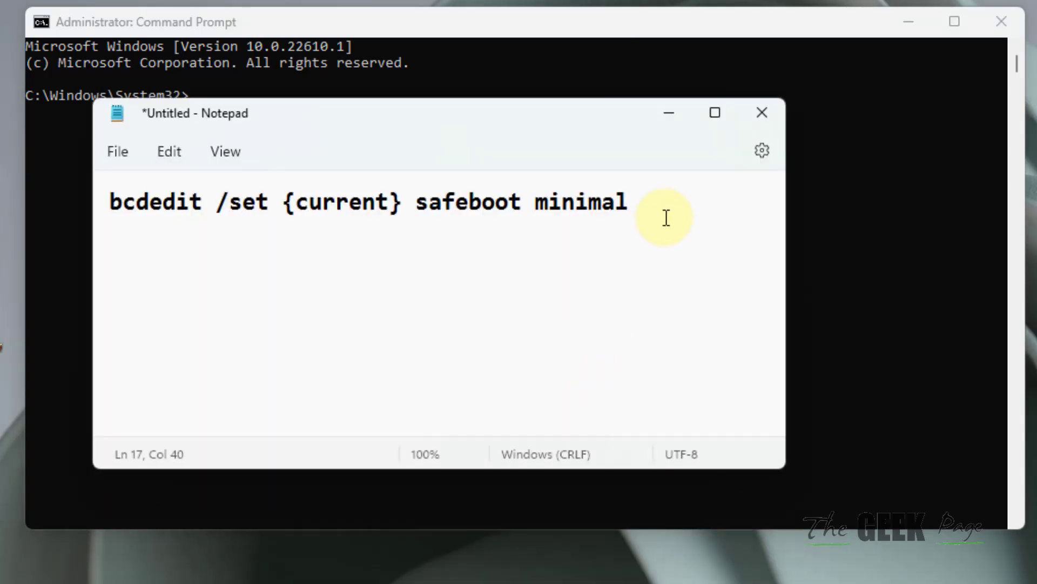
# Copy 'bcdedit /set {current} safeboot minimal' from Notepad and paste it at the administrator prompt.
pyautogui.moveTo(648, 204); pyautogui.dragTo(111, 203)
pyautogui.rightClick(187, 202)
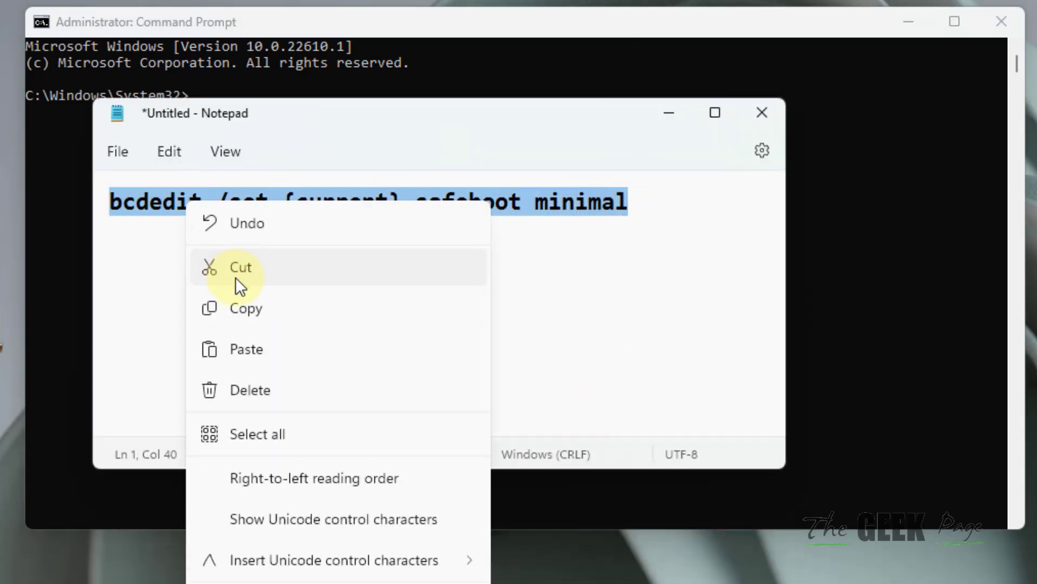
pyautogui.click(246, 308)
pyautogui.click(178, 204)
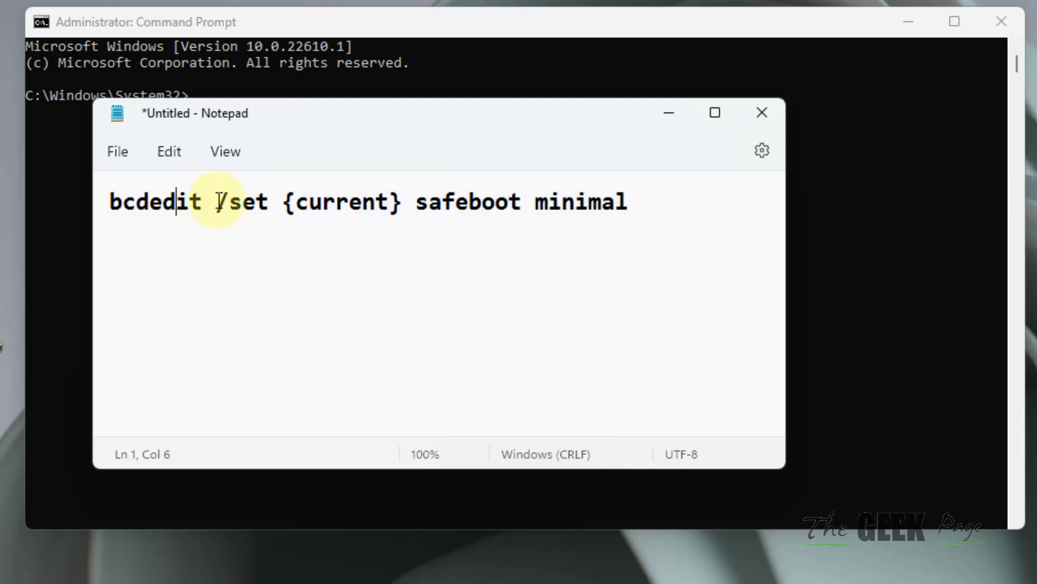
pyautogui.moveTo(676, 204); pyautogui.dragTo(52, 213)
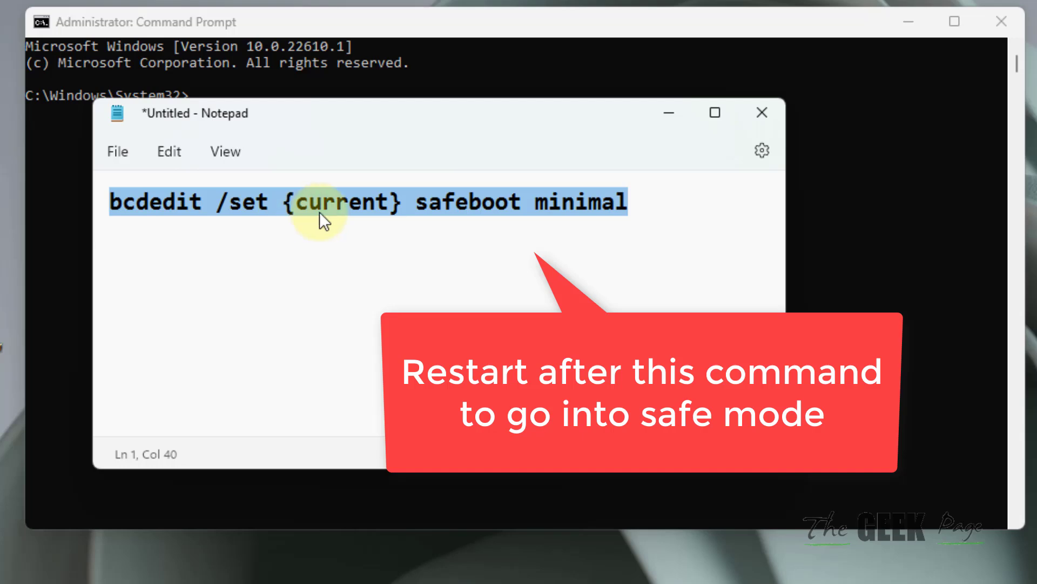
pyautogui.rightClick(358, 202)
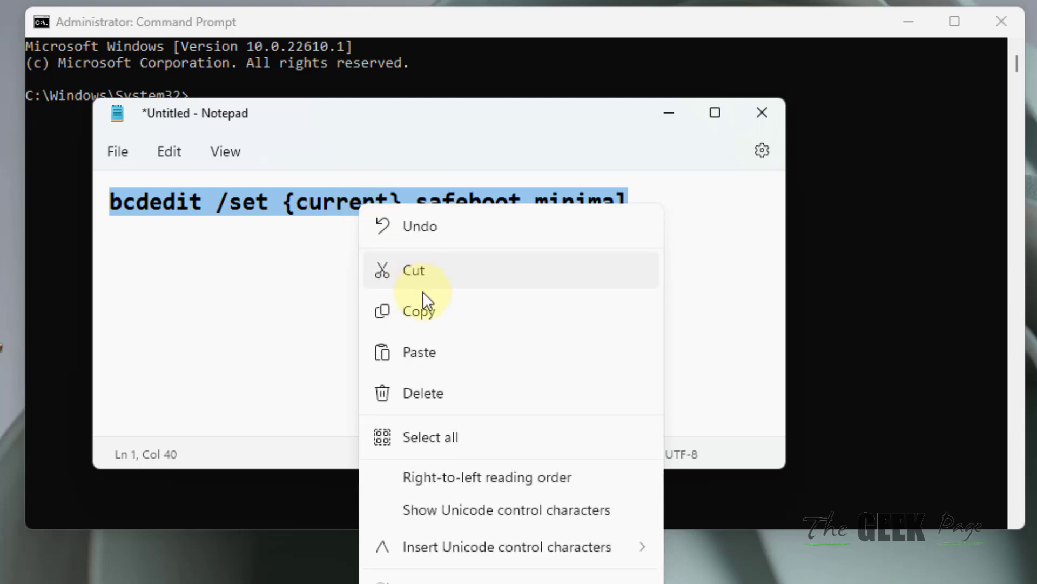
pyautogui.click(424, 304)
pyautogui.click(673, 121)
pyautogui.rightClick(492, 104)
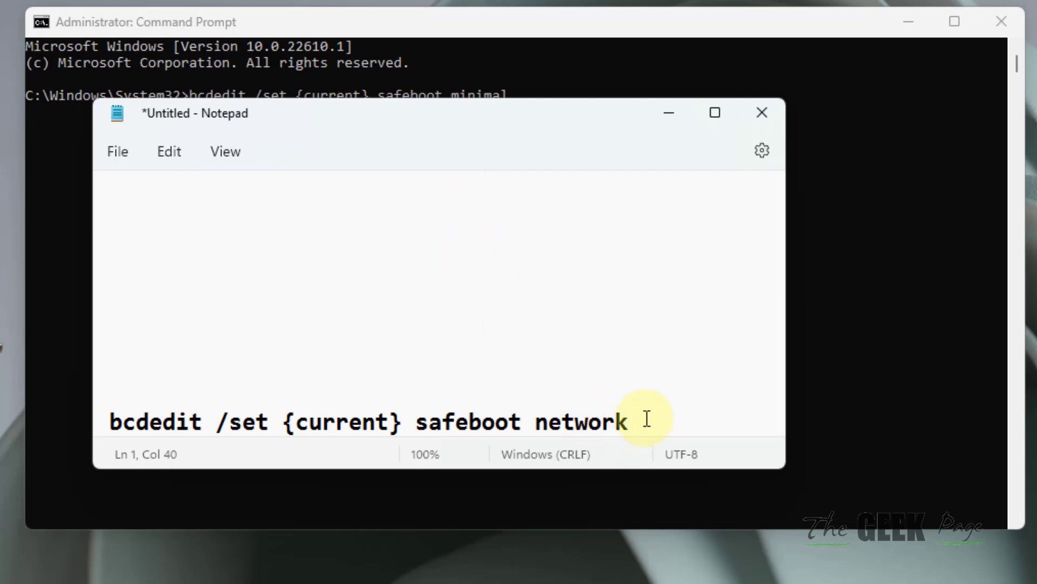
# Copy the 'bcdedit /set {current} safeboot network' line from Notepad.
pyautogui.moveTo(633, 421); pyautogui.dragTo(116, 413)
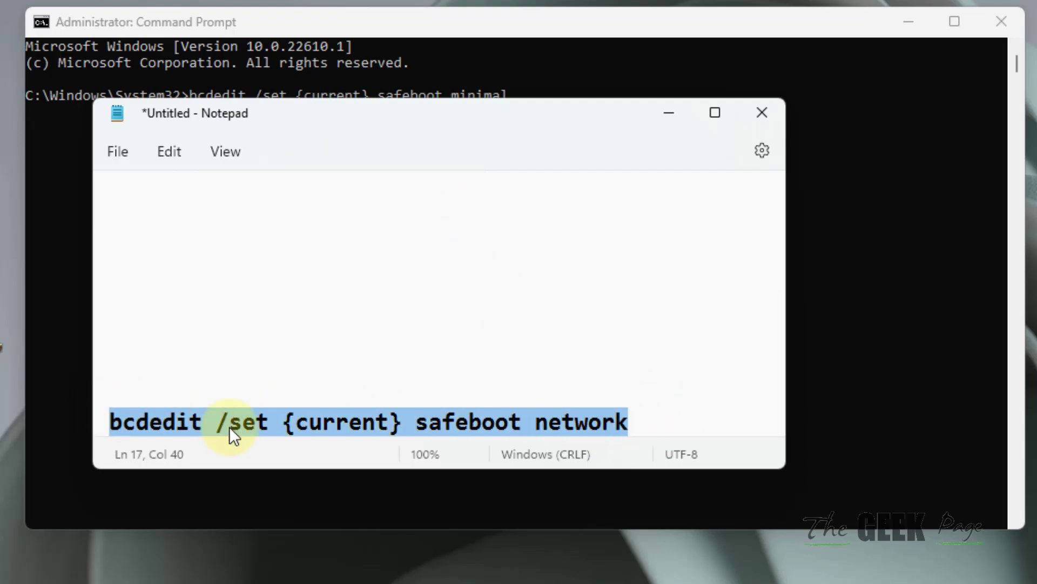
pyautogui.click(552, 423)
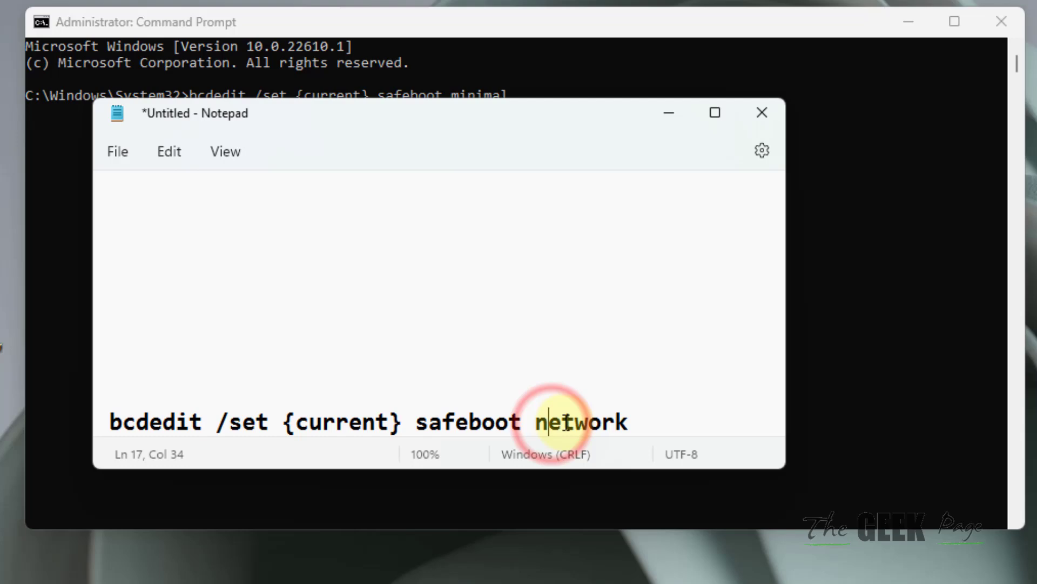
pyautogui.moveTo(649, 422); pyautogui.dragTo(95, 425)
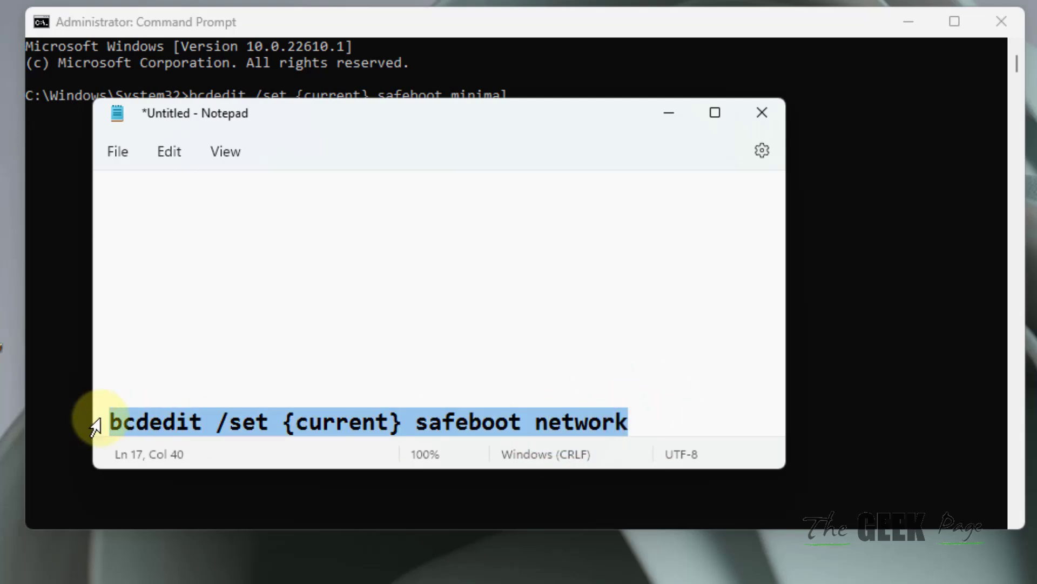
pyautogui.rightClick(241, 428)
pyautogui.click(295, 78)
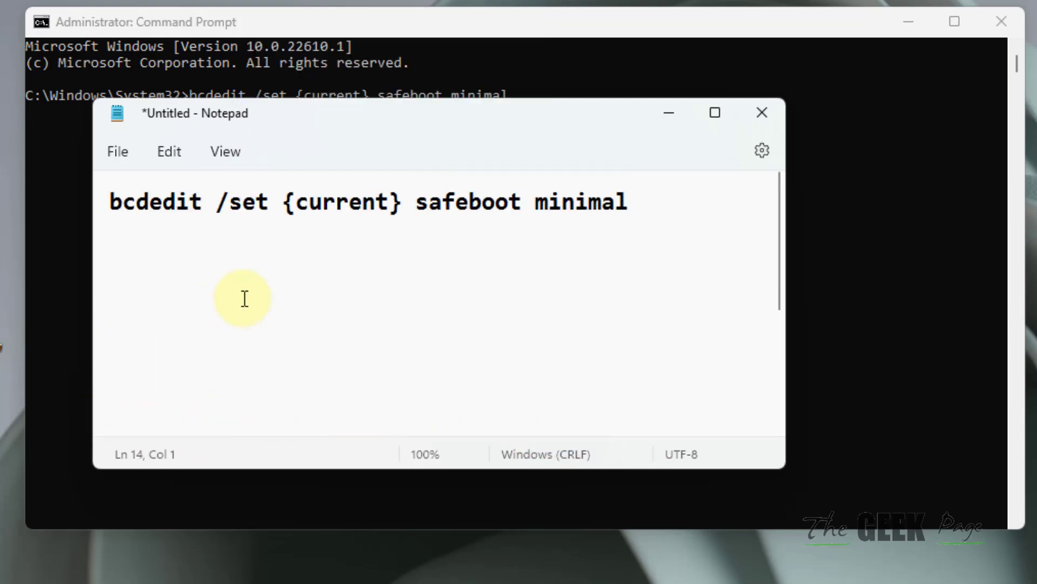
pyautogui.hotkey('ctrl', 'z')
pyautogui.moveTo(649, 422)
pyautogui.mouseDown()
pyautogui.moveTo(124, 409)
pyautogui.moveTo(109, 422)
pyautogui.mouseUp()
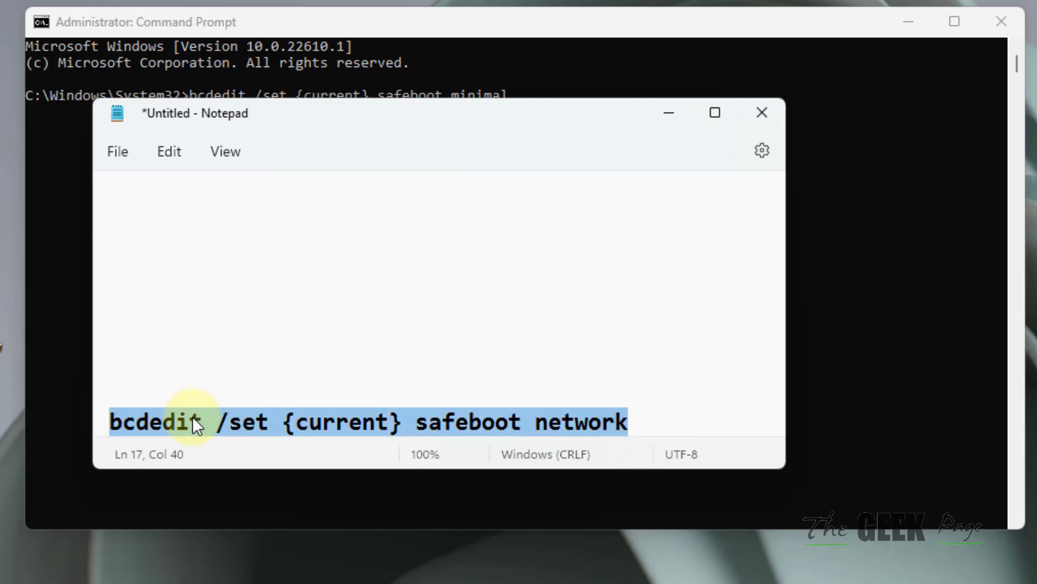
pyautogui.rightClick(191, 416)
pyautogui.click(258, 112)
# Select all the note's text and delete it, leaving Notepad blank.
pyautogui.click(621, 324)
pyautogui.moveTo(629, 421); pyautogui.dragTo(43, 82)
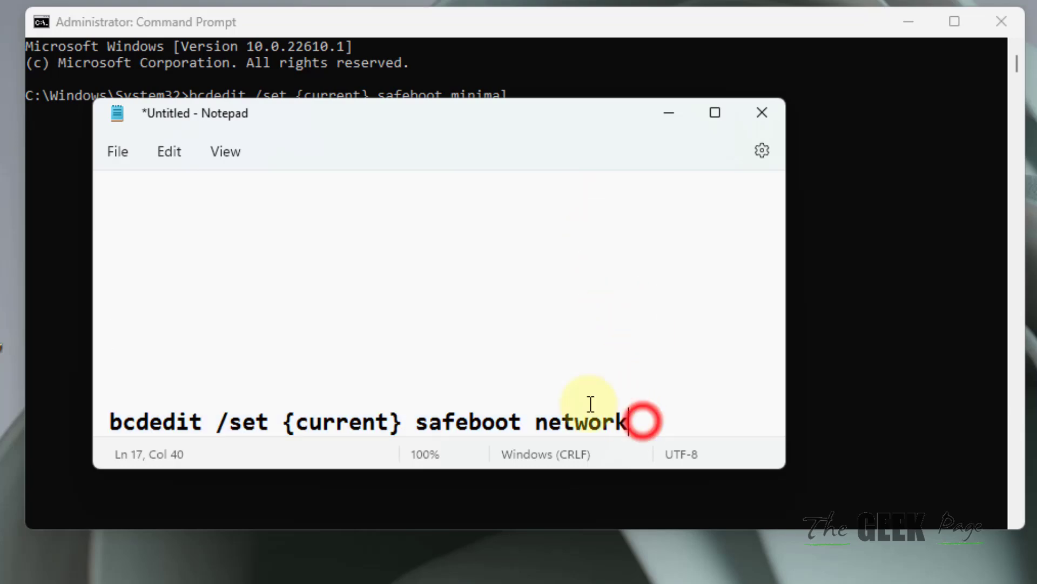
pyautogui.press('Delete')
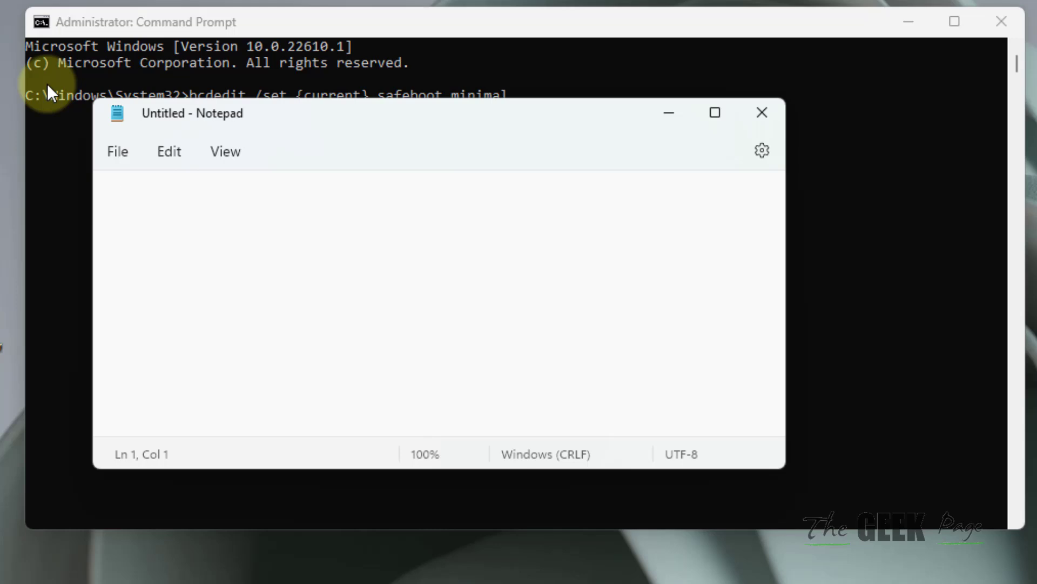
pyautogui.write('shutdo')
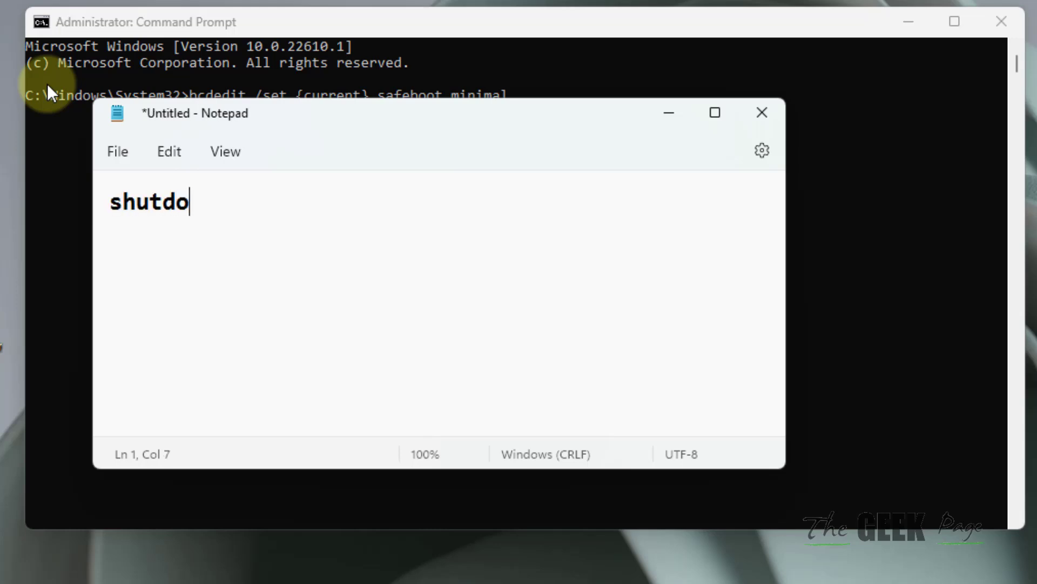
pyautogui.write('wn /')
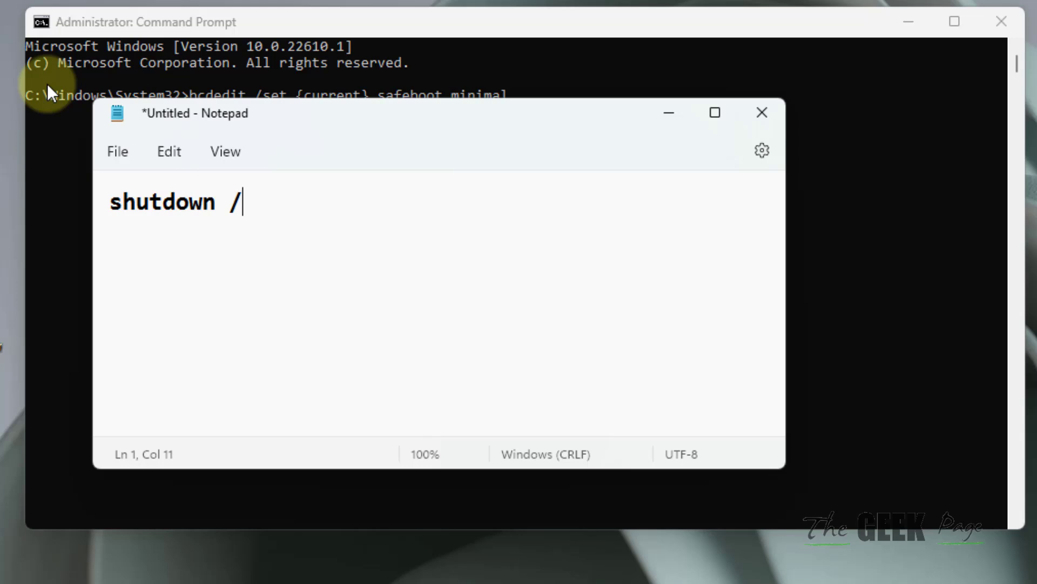
pyautogui.write('r')
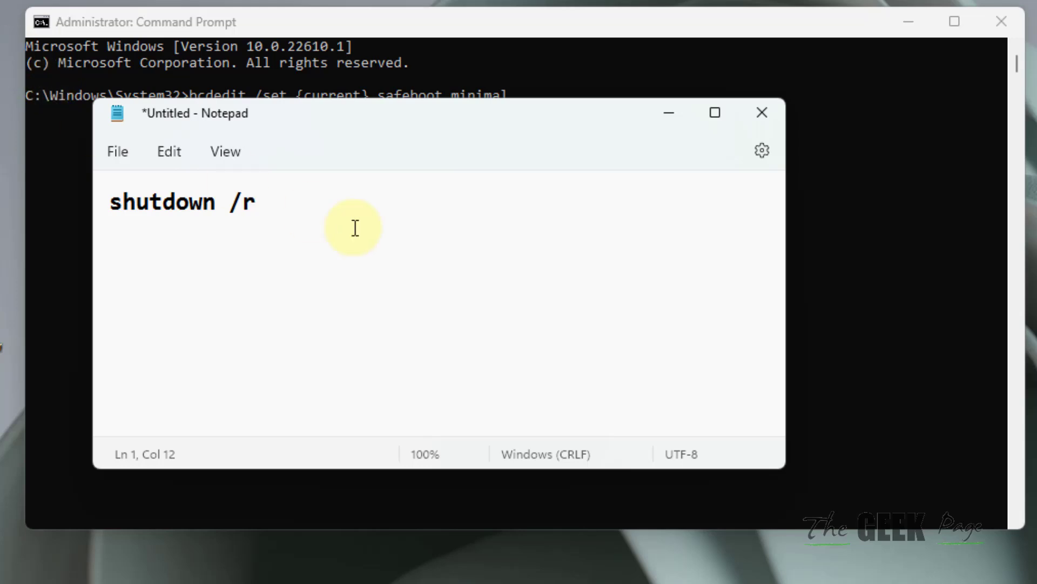